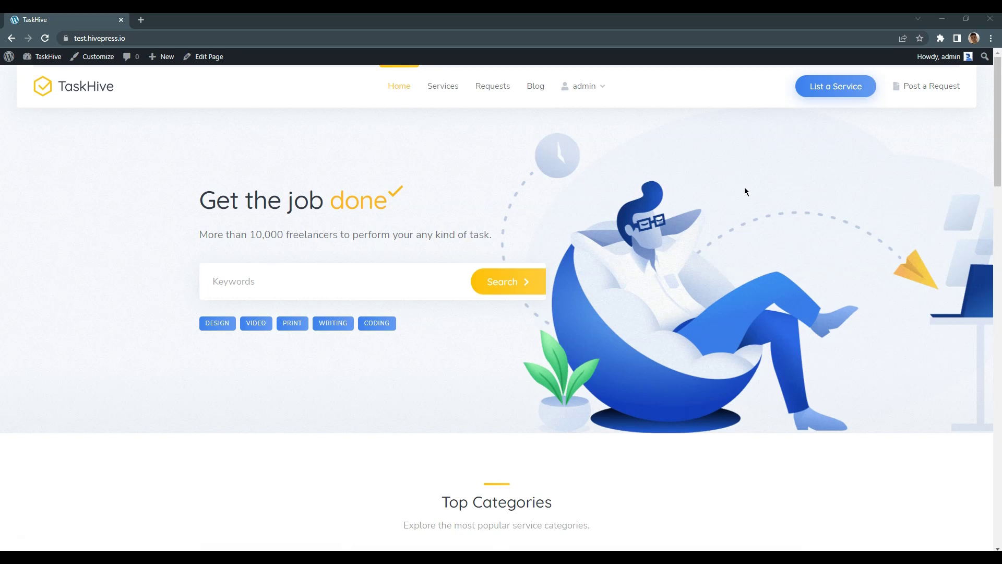
click(991, 39)
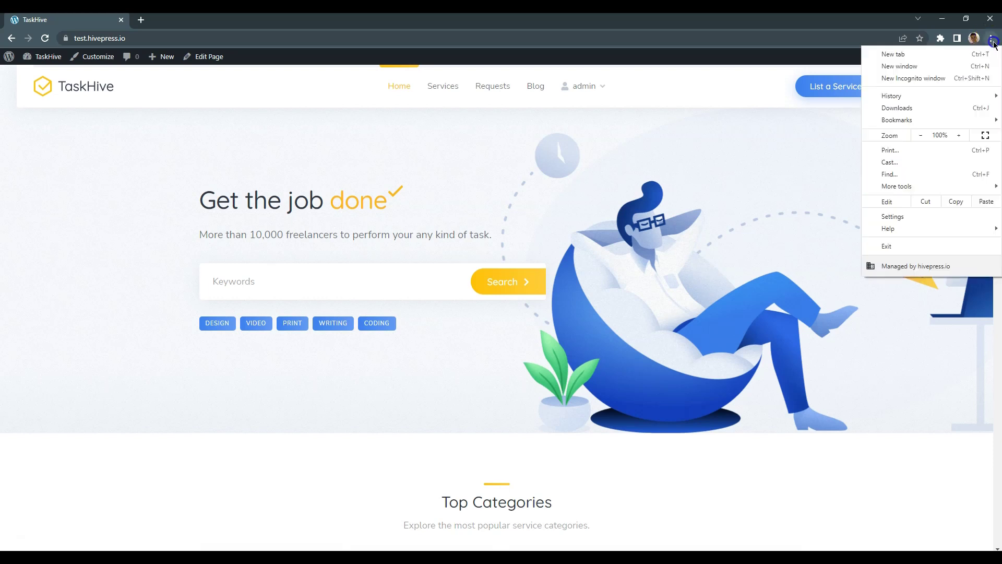
click(966, 75)
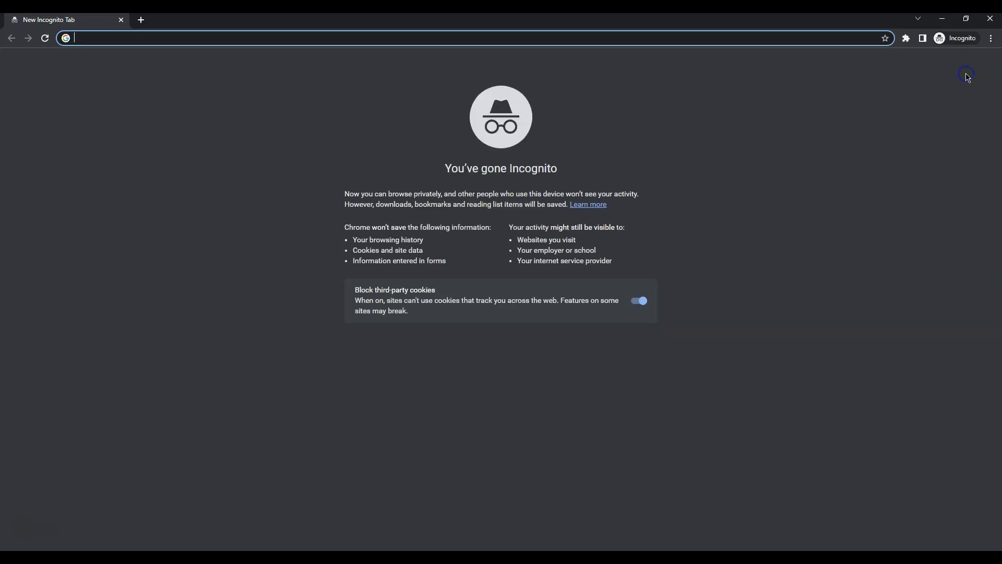
click(620, 38)
text(https://test.hivepress.io/)
key(Return)
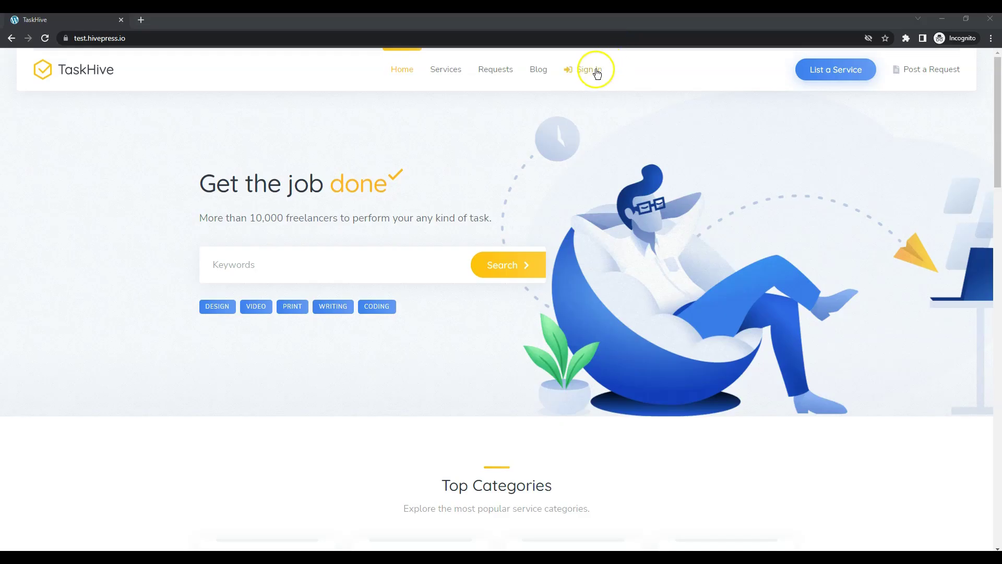
Open the registration form and enter the new buyer's e-mail and password
click(597, 70)
click(552, 371)
click(436, 241)
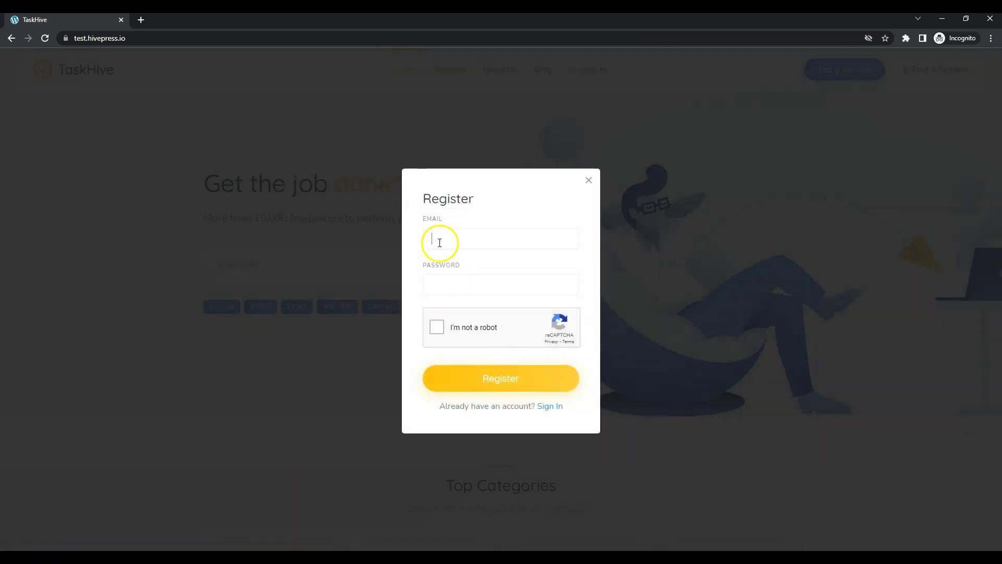
key(Tab)
text(12345)
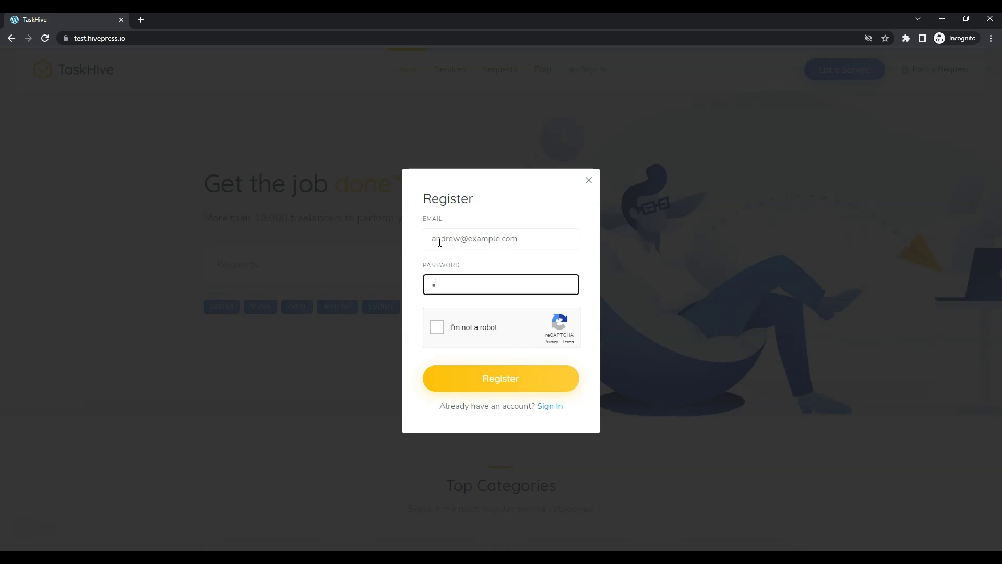
text(67890)
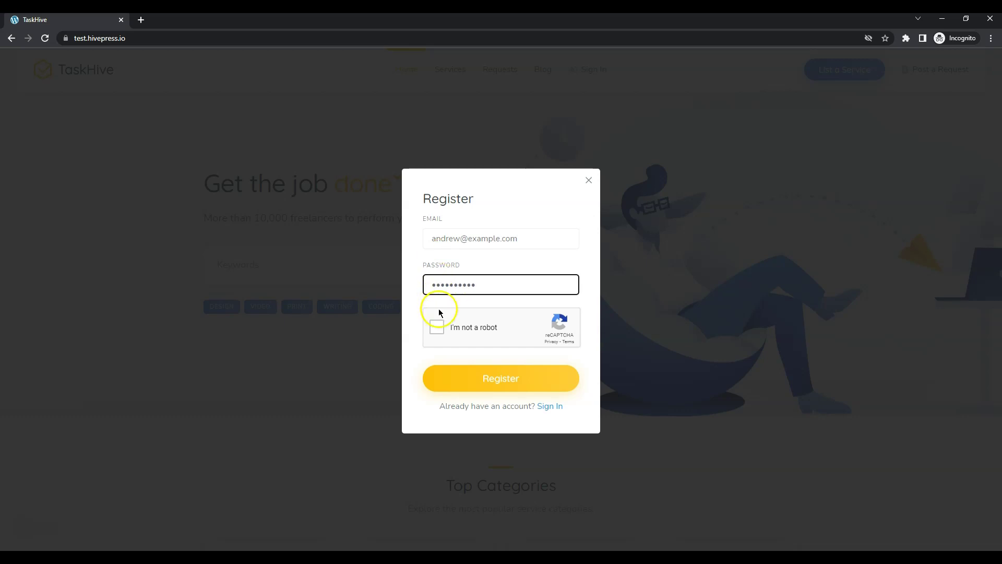
Solve the reCAPTCHA by selecting the motorcycle pictures and submitting
click(437, 327)
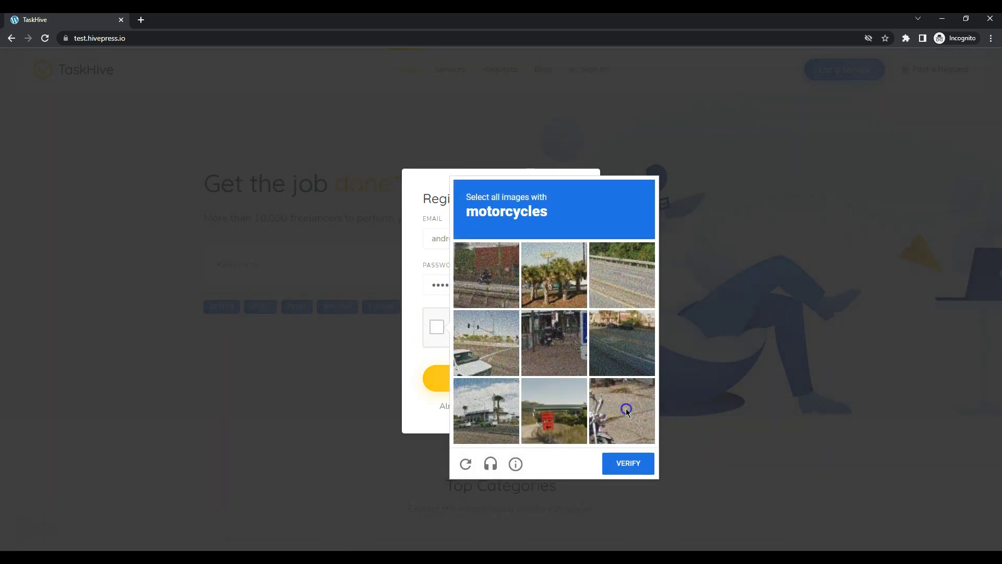
click(626, 408)
click(497, 273)
click(549, 361)
click(632, 464)
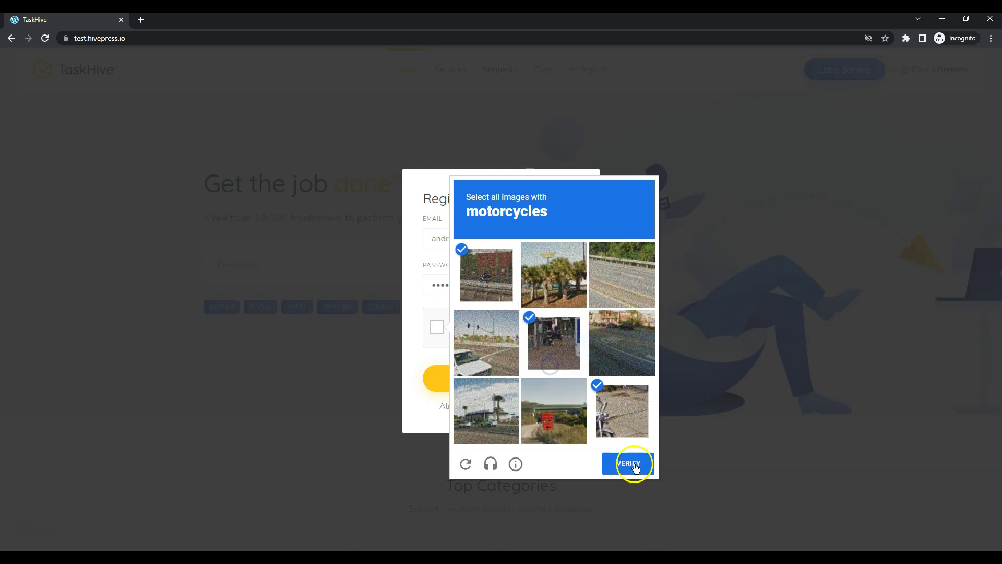
Finish registering and open the Design & Graphics category from Top Categories
click(515, 385)
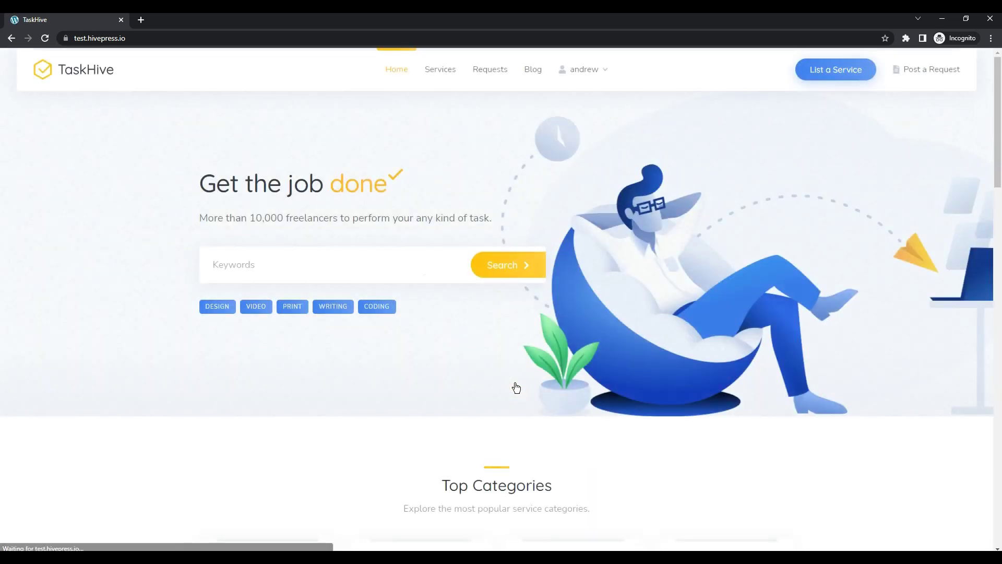
scroll(485, 261, down, 5)
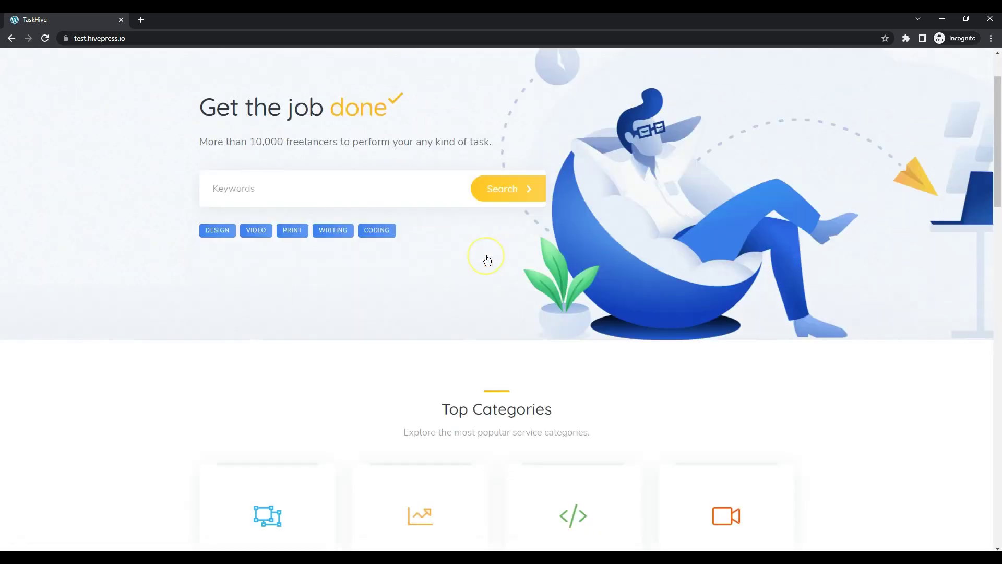
click(285, 308)
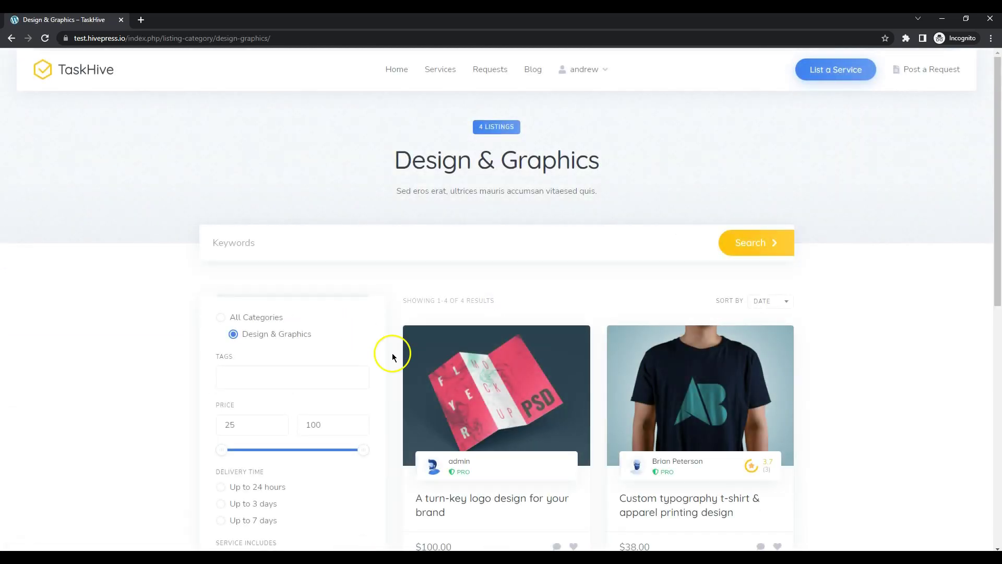
Choose the Premium ($150.00) logo design tier and buy it
scroll(496, 406, down, 3)
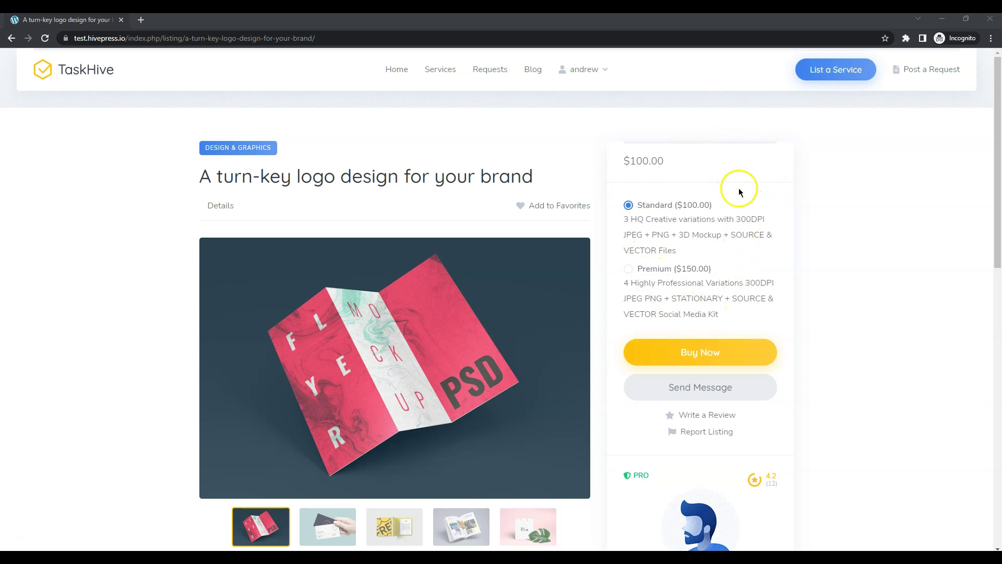
click(653, 271)
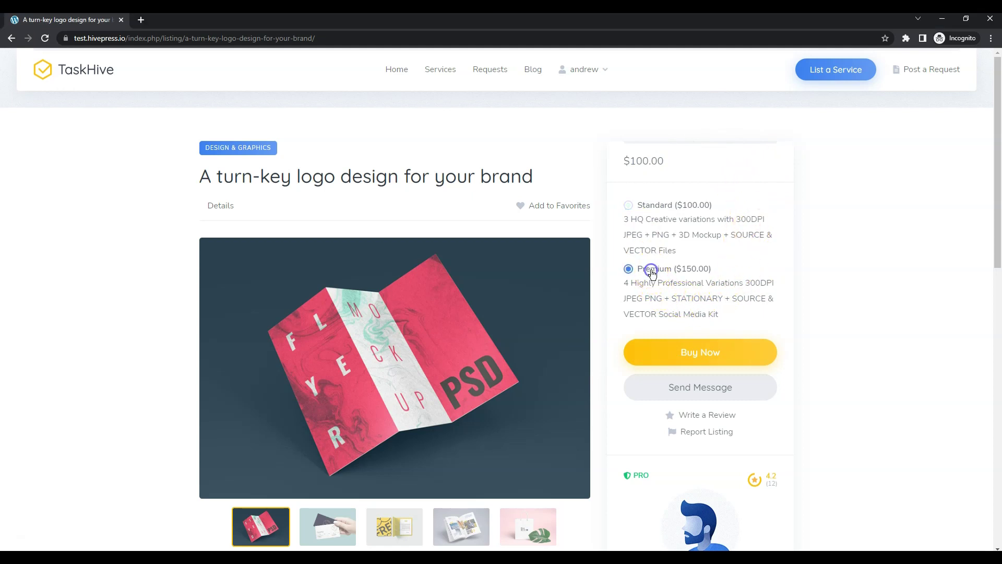
click(694, 345)
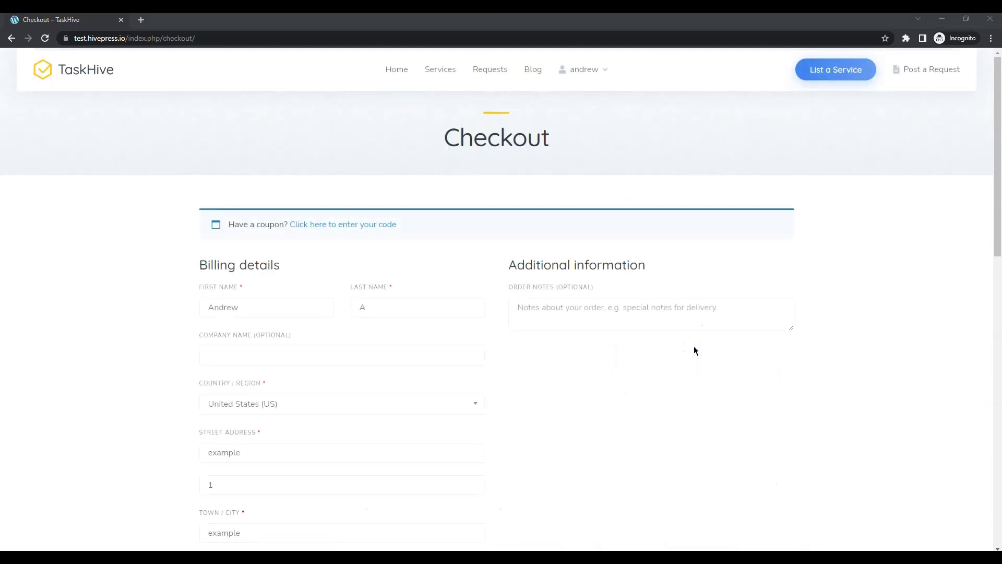
Review the checkout and place the $150.00 order with Direct bank transfer
scroll(694, 346, down, 5)
scroll(694, 346, down, 6)
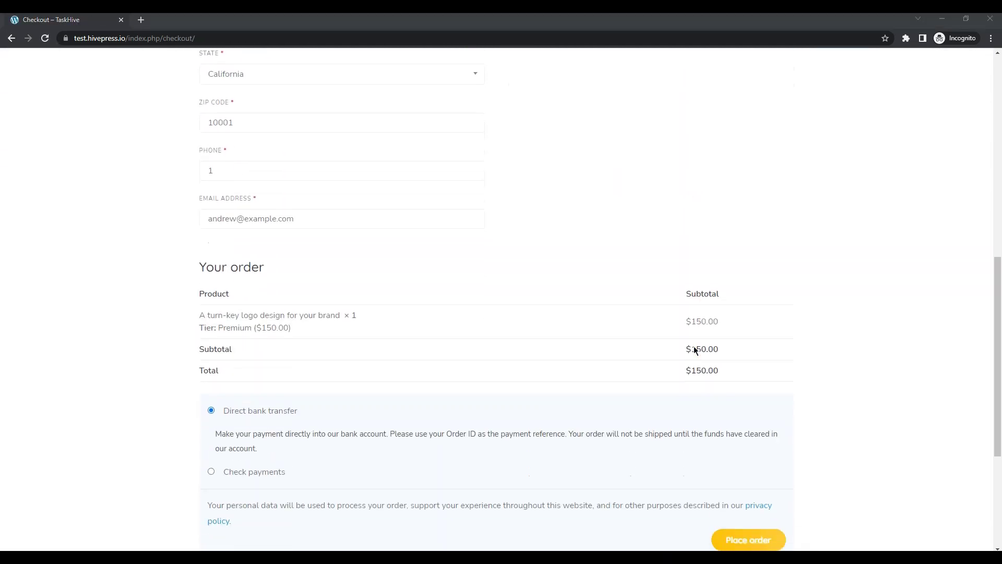
scroll(694, 347, up, 11)
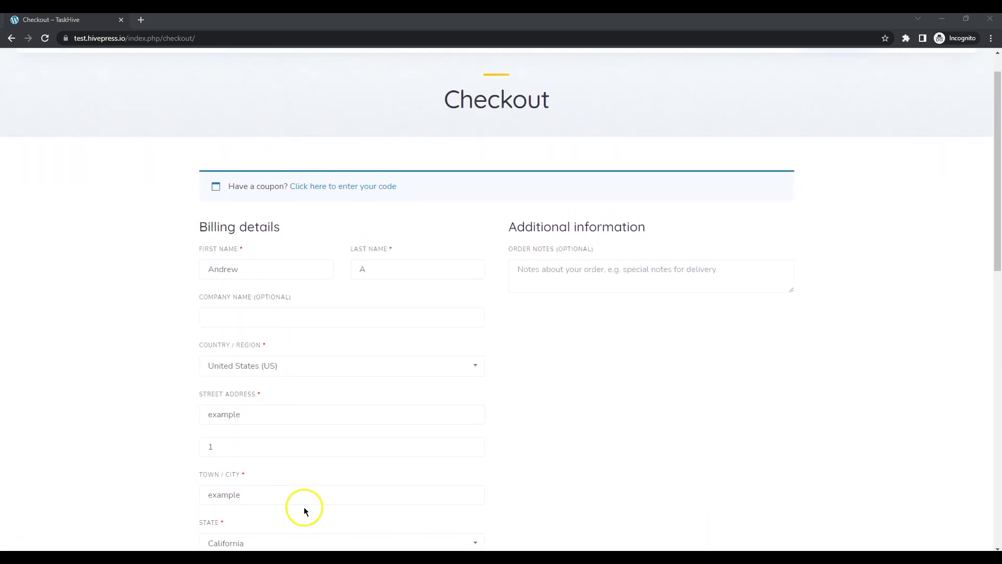
scroll(568, 374, down, 10)
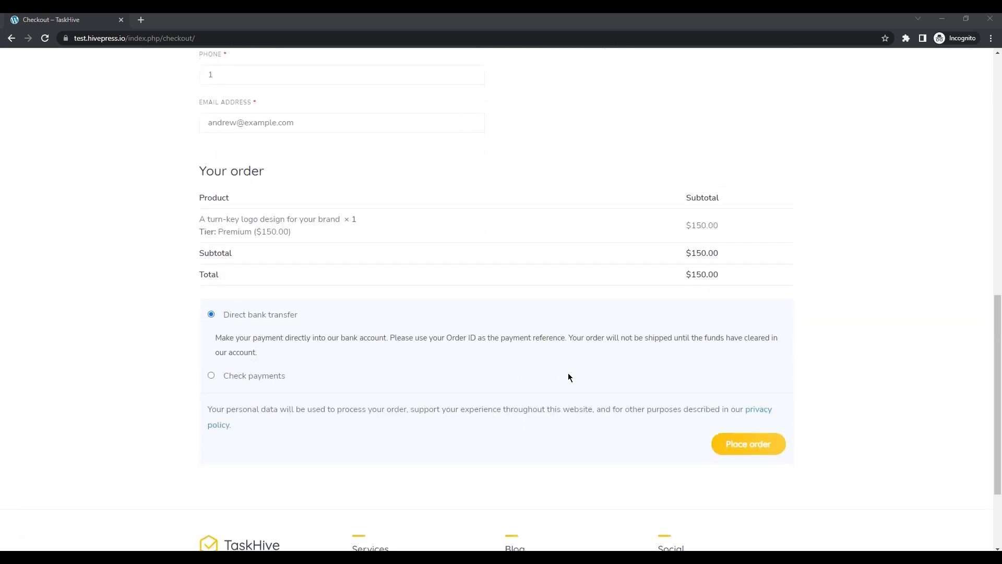
click(748, 440)
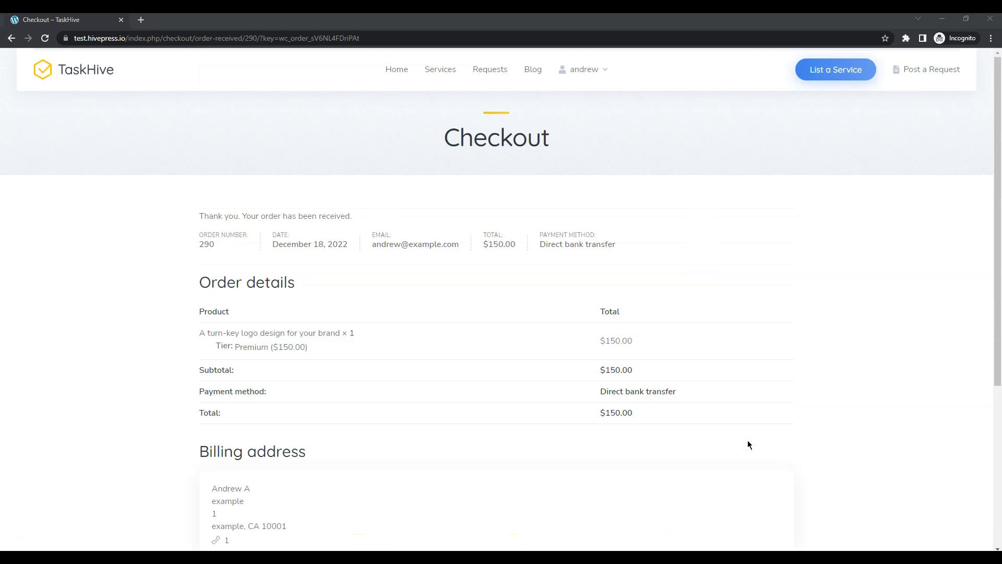
Open the buyer's Orders list showing order #290 processing at $150.00
click(729, 401)
mouse_move(604, 69)
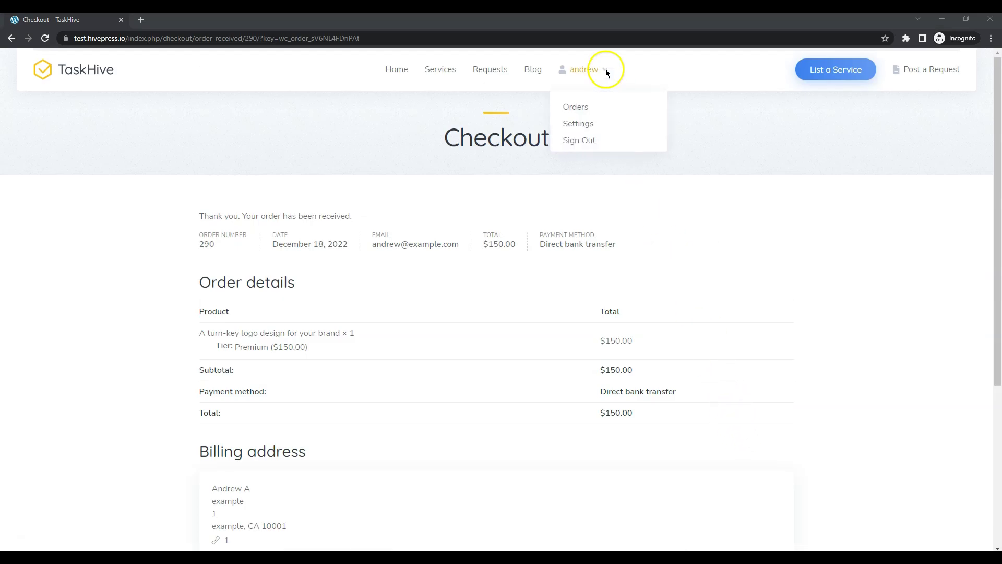
click(586, 106)
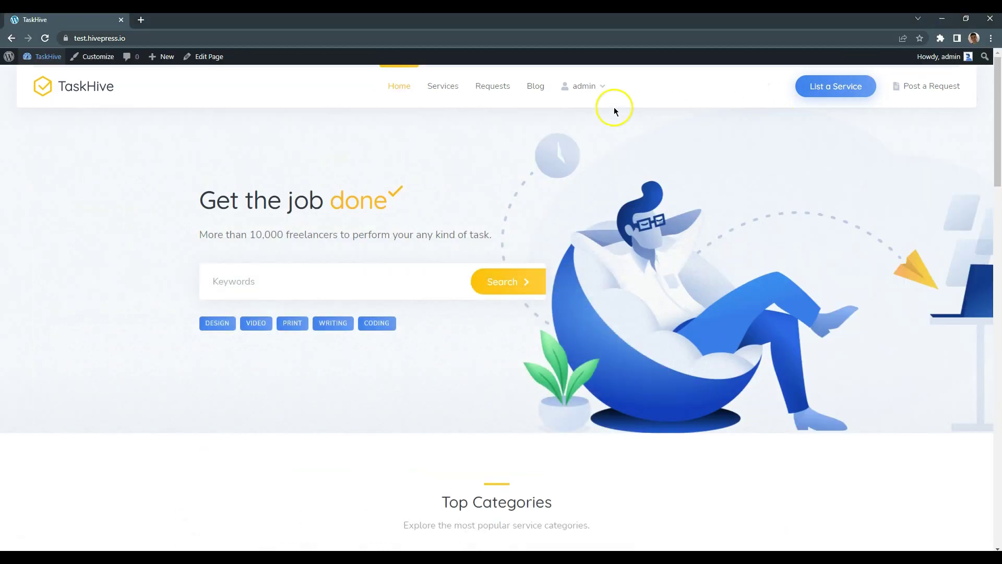
Open the new order's details from the seller Dashboard's Orders list
mouse_move(580, 91)
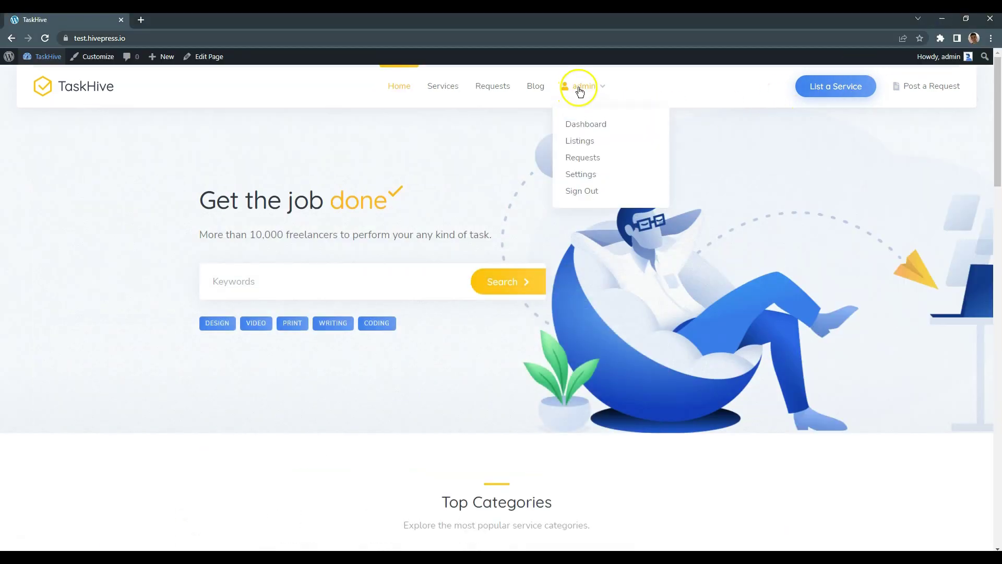
click(587, 126)
click(282, 292)
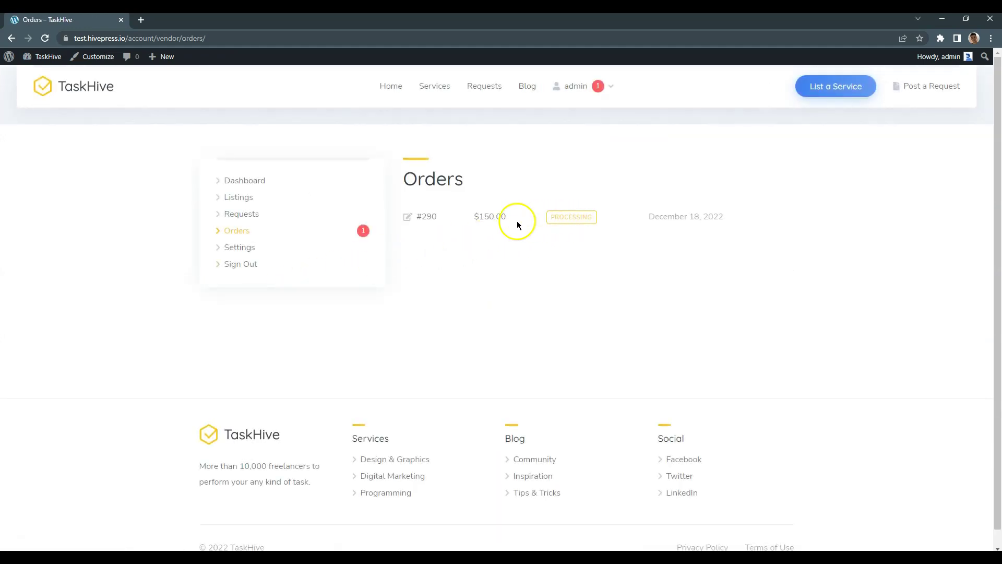
click(426, 217)
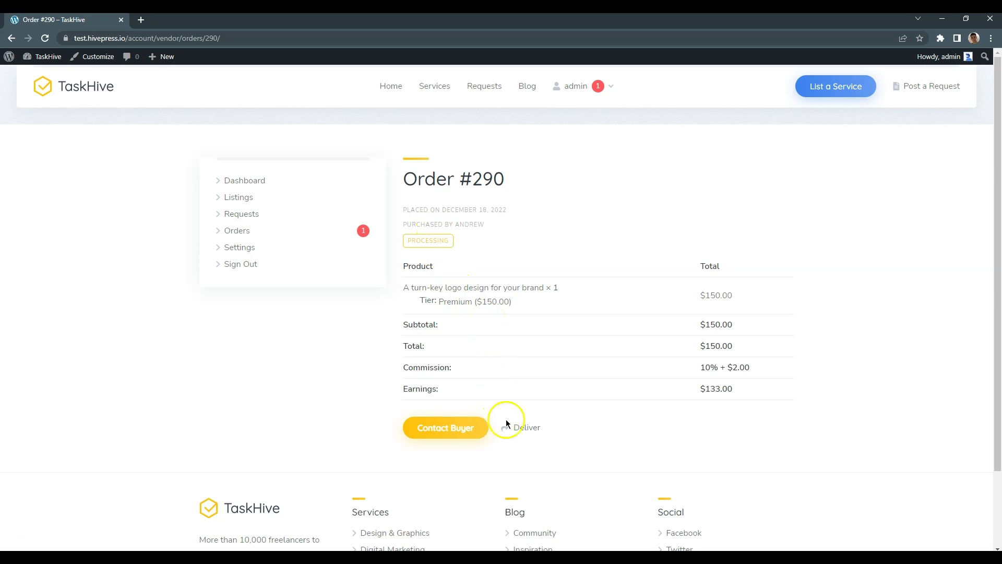
Deliver the order with the note 'Done'
click(526, 427)
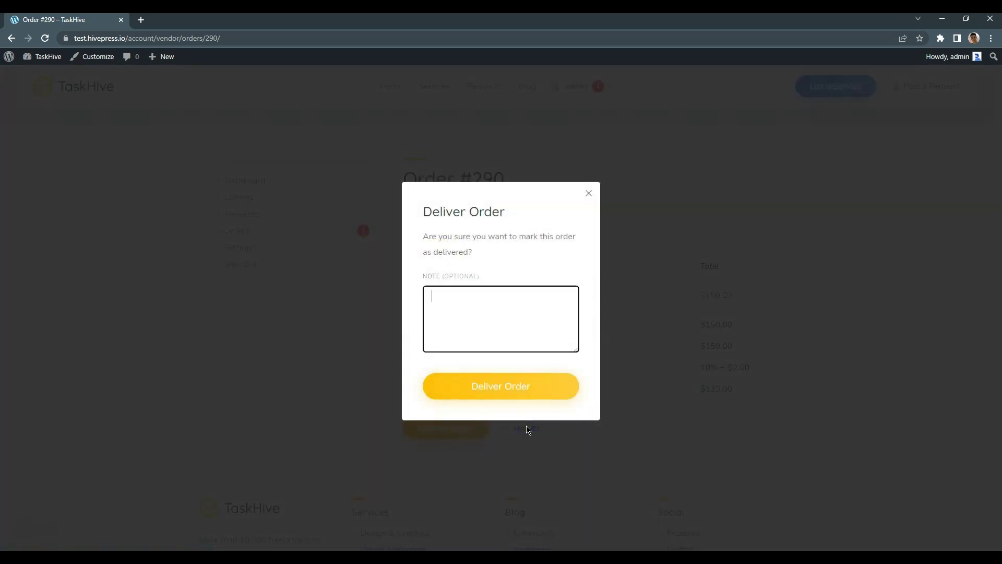
text(Done)
click(504, 396)
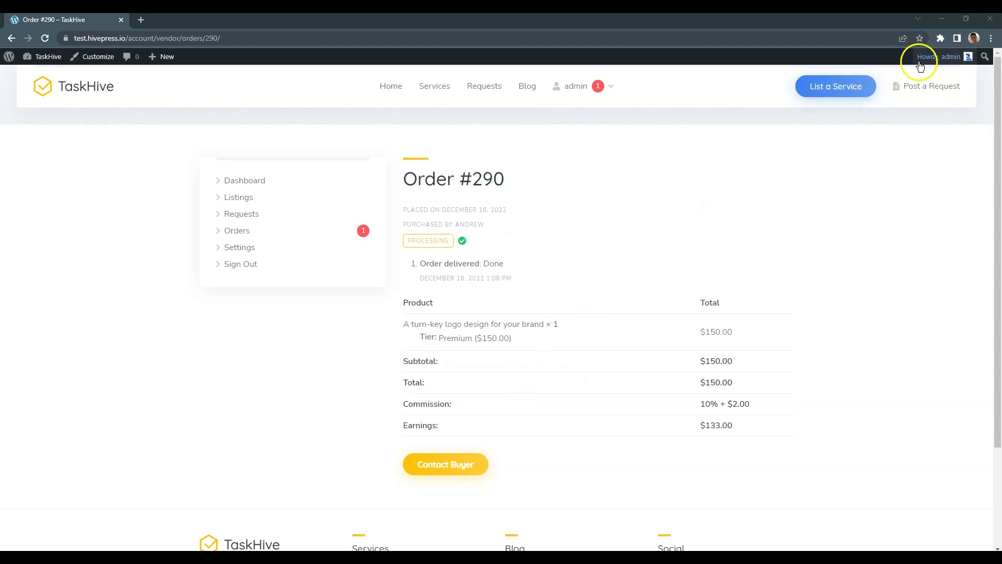
In the buyer's window, open the details of order #290
click(940, 23)
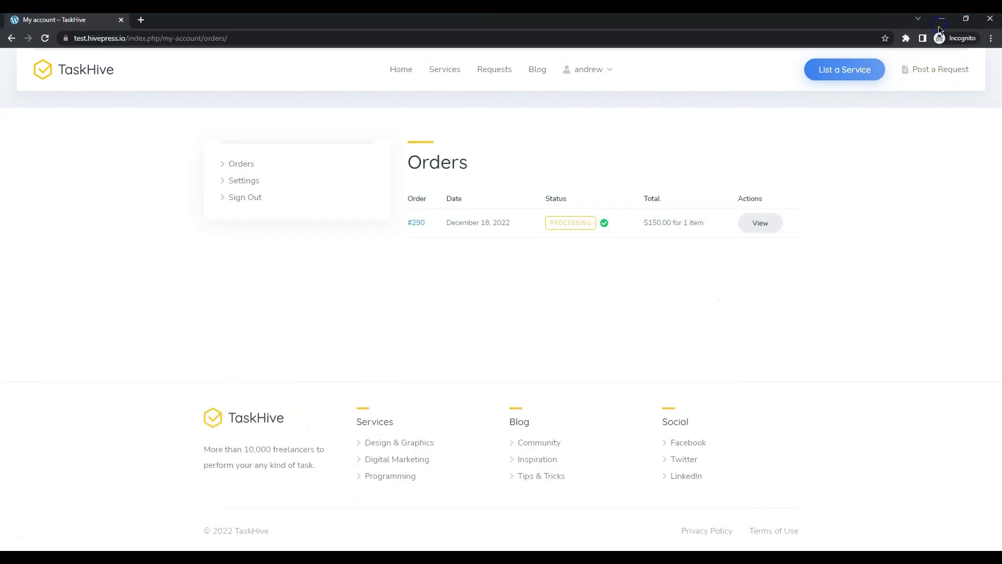
click(764, 229)
scroll(765, 232, down, 5)
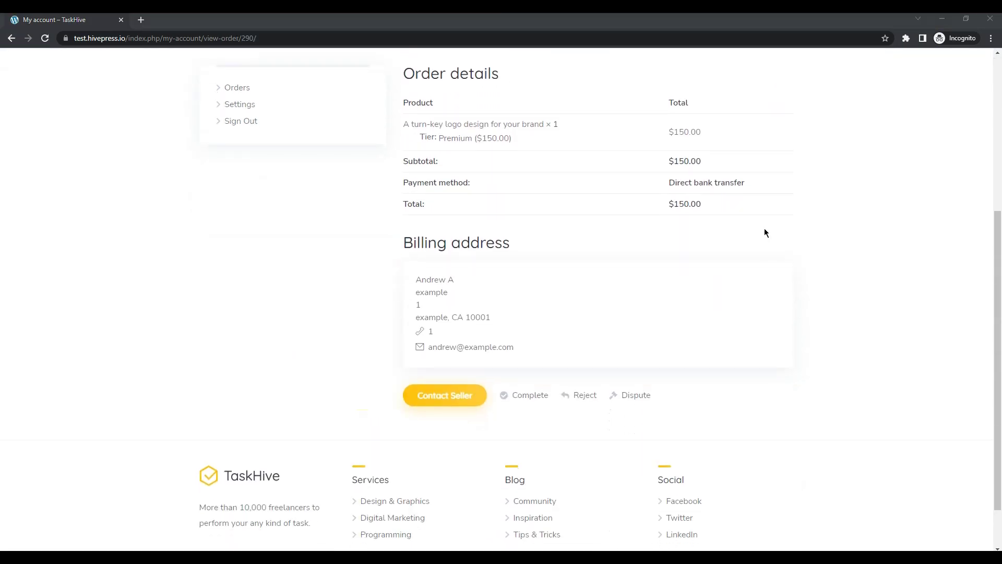
scroll(764, 233, down, 1)
click(732, 235)
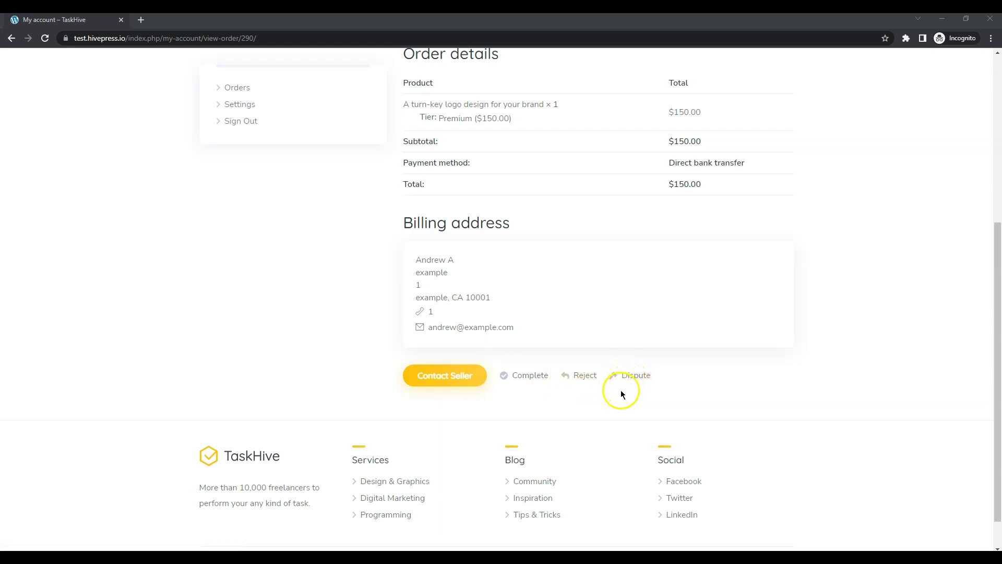
Mark order #290 as complete and confirm with Complete Order
click(528, 375)
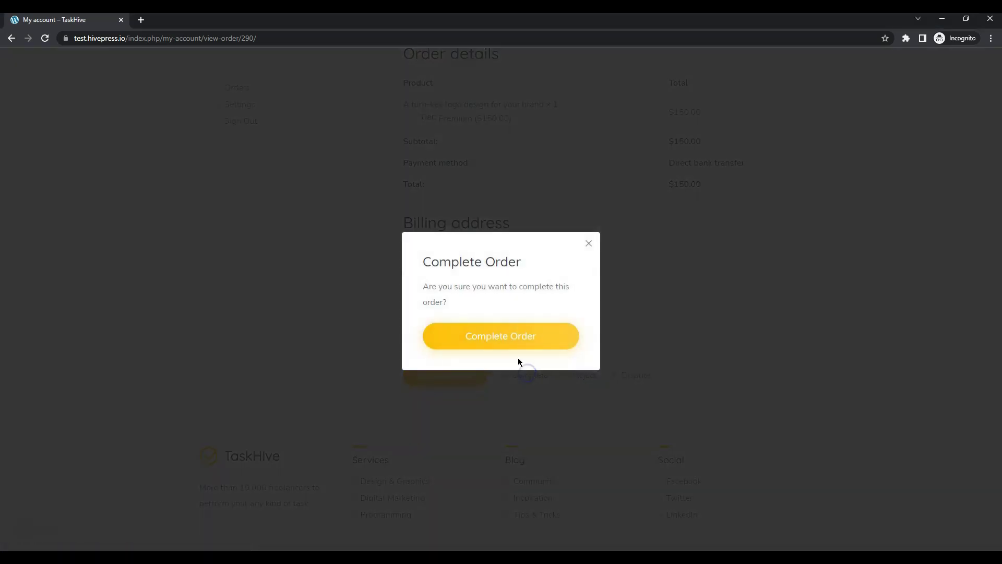
click(511, 344)
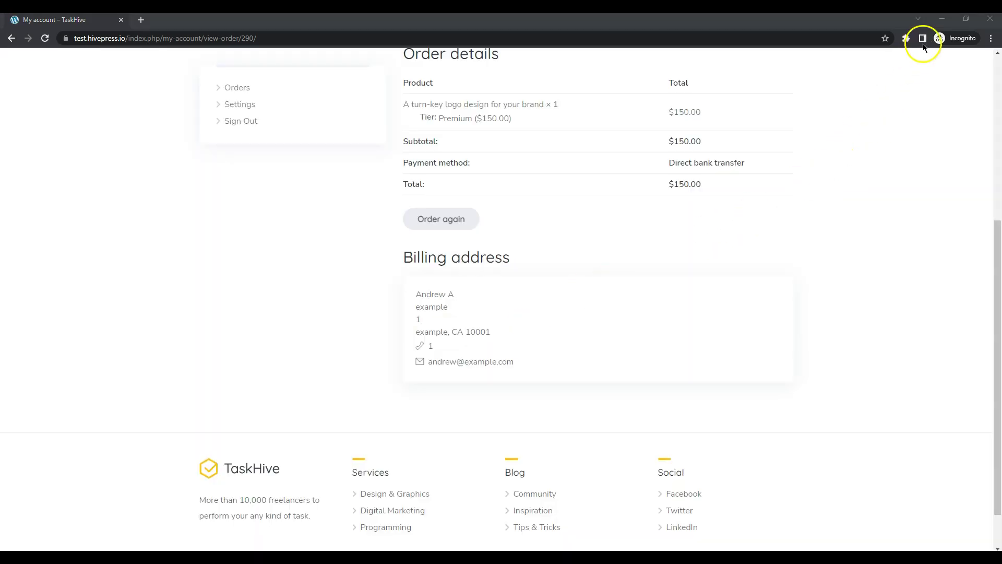
click(940, 20)
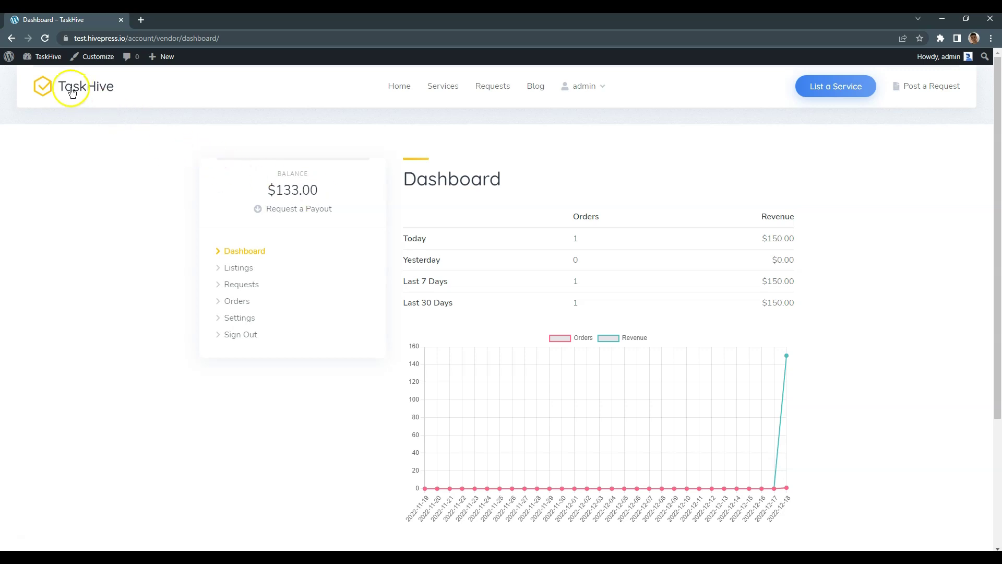
Under Payouts > Methods, add a payout method named 'PayPal'
click(40, 65)
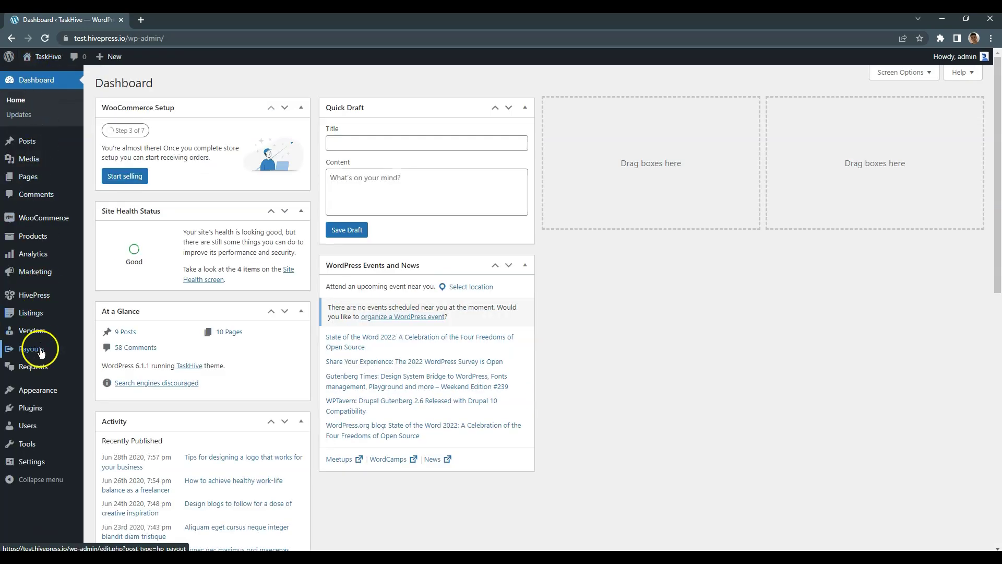
mouse_move(40, 352)
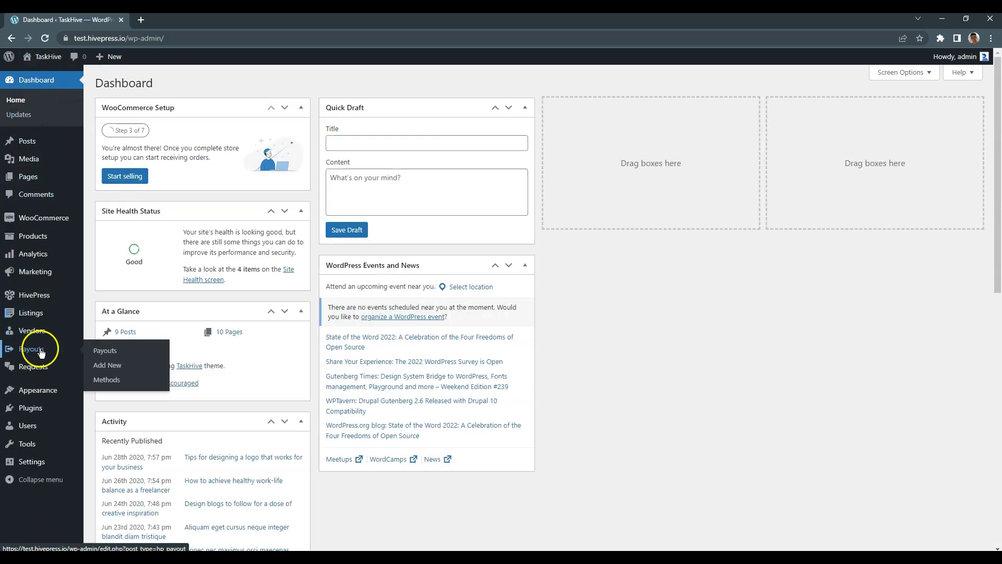
click(118, 380)
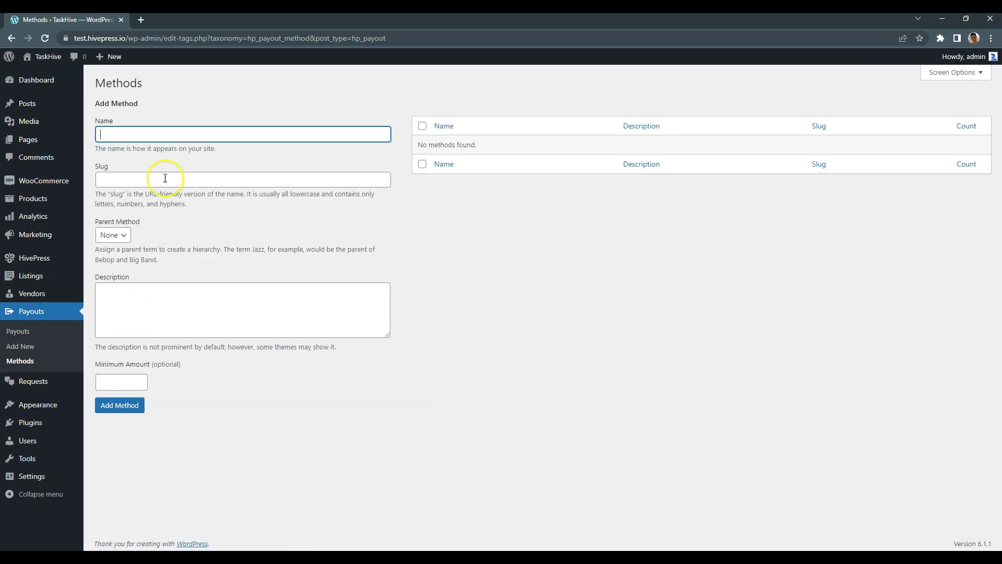
click(142, 135)
text(Pa)
text(Pal)
click(132, 403)
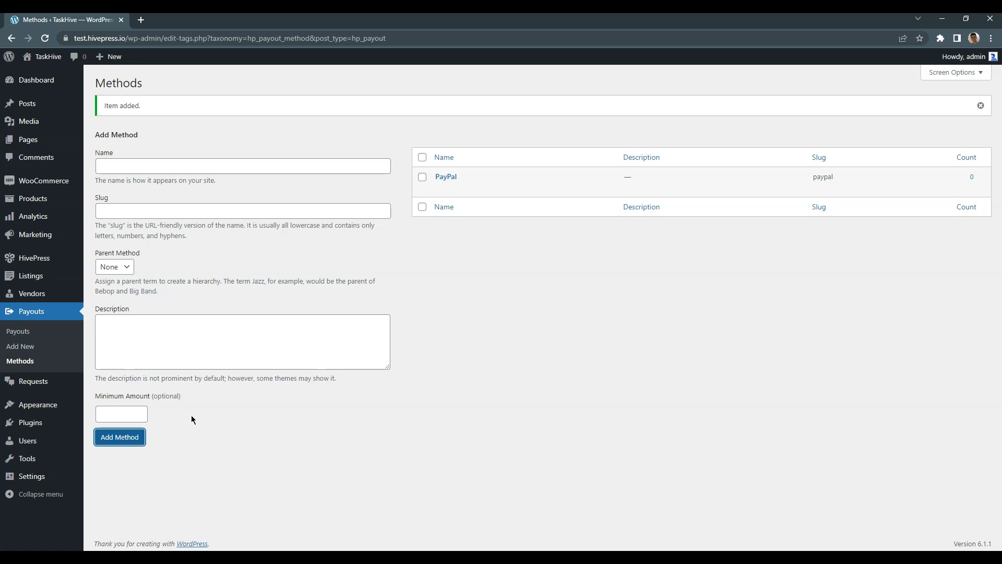
click(47, 63)
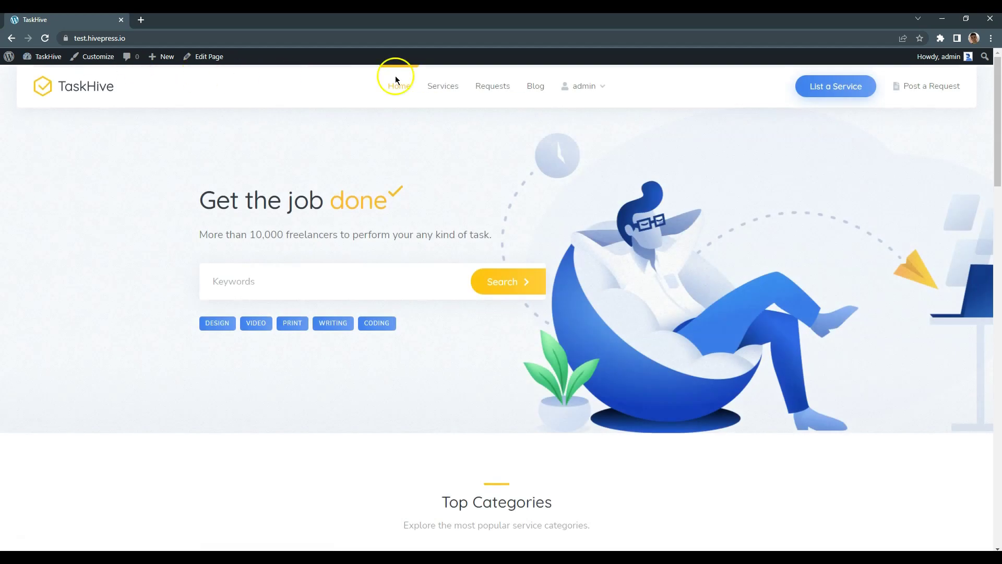
Open the payout request form from the vendor dashboard and set the amount to 100
mouse_move(597, 89)
click(598, 126)
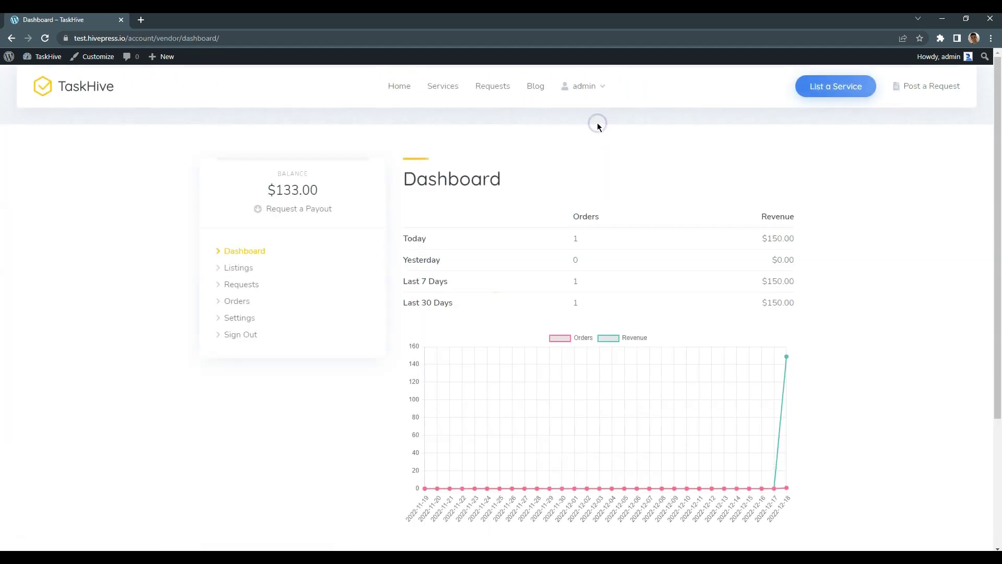
click(320, 210)
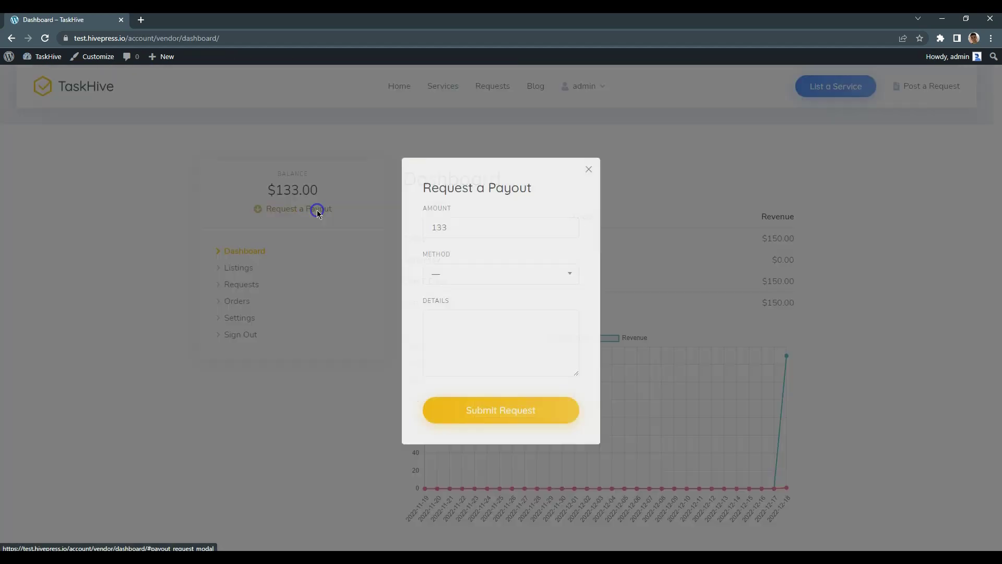
click(463, 230)
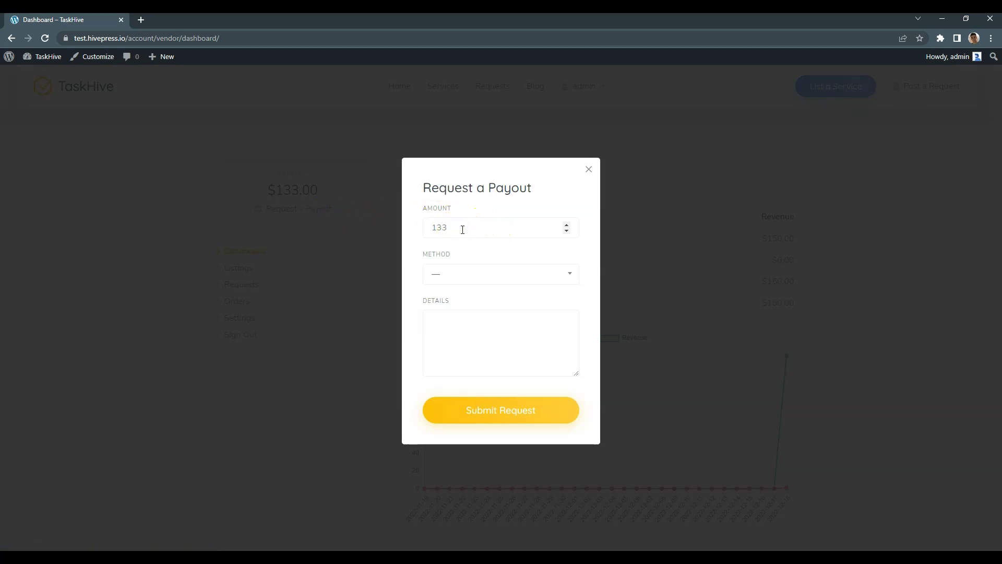
key(BackSpace)
key(BackSpace)
text(1)
key(BackSpace)
text(00)
Choose PayPal as the method, enter the PayPal e-mail in Details, and submit
click(475, 275)
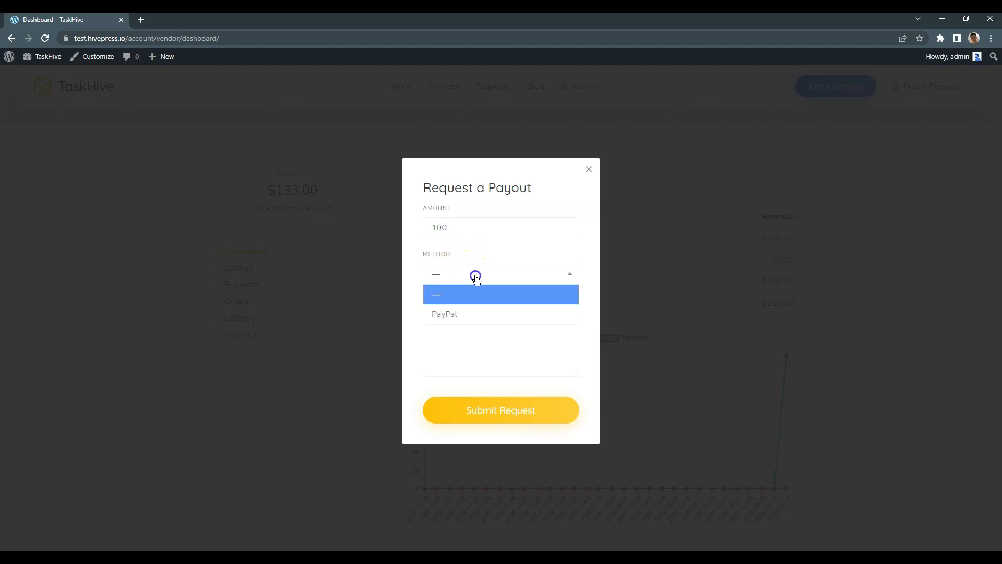
click(479, 313)
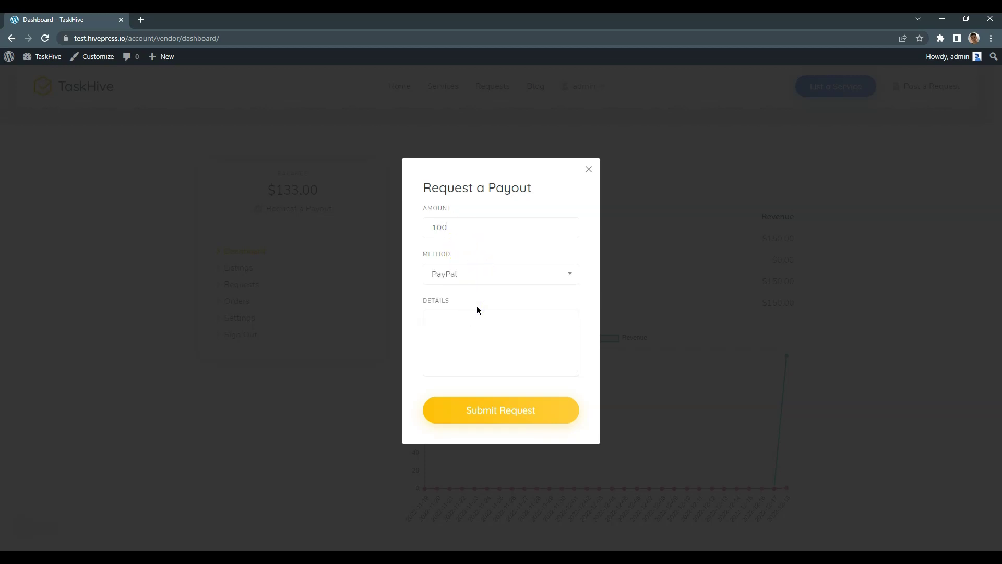
click(479, 319)
click(488, 323)
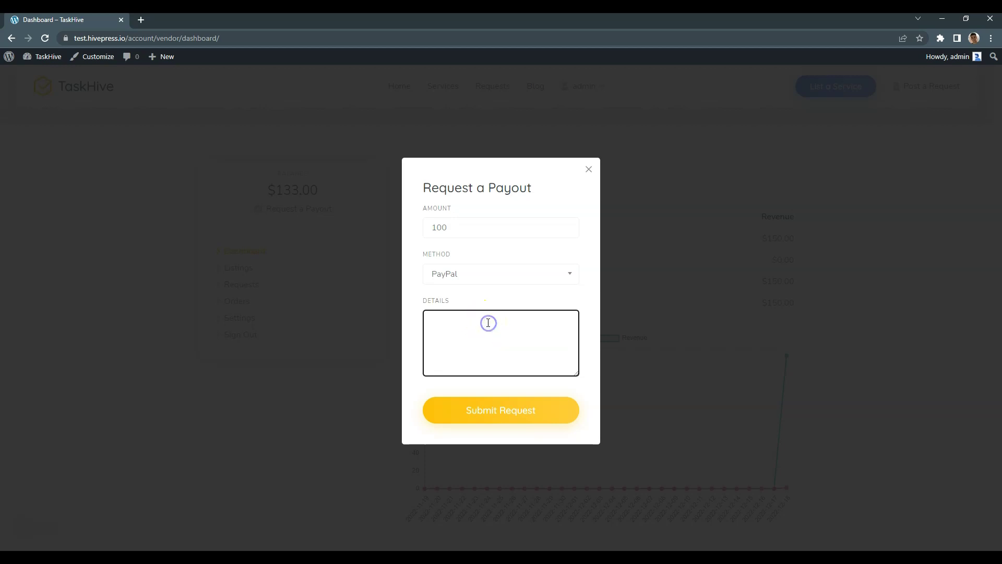
text(example@example.com)
click(583, 328)
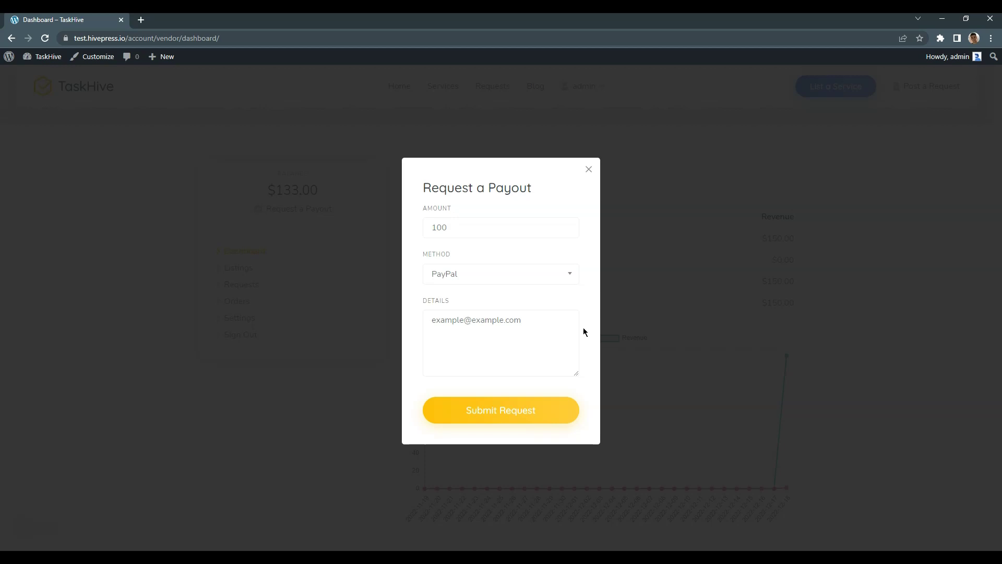
click(534, 409)
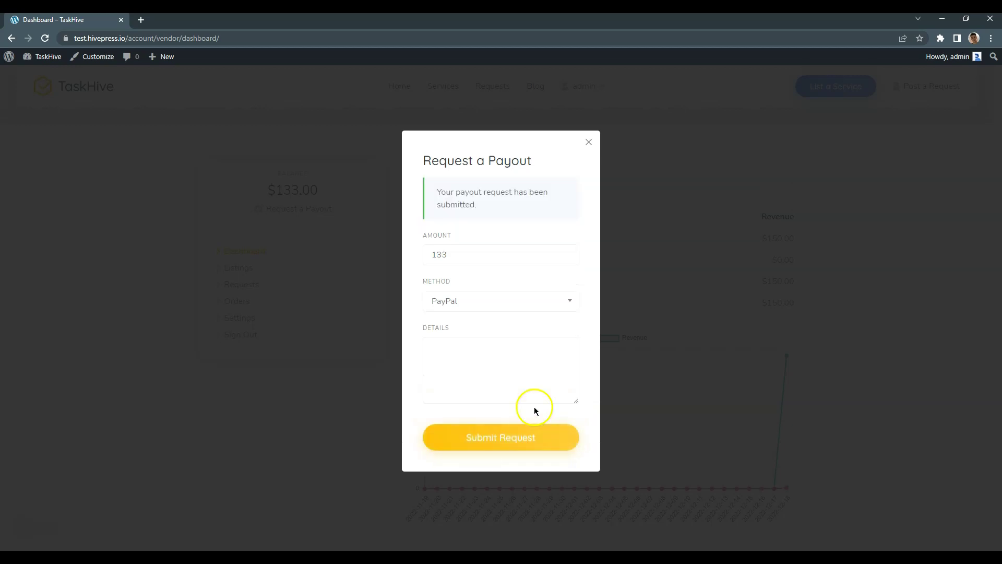
click(589, 142)
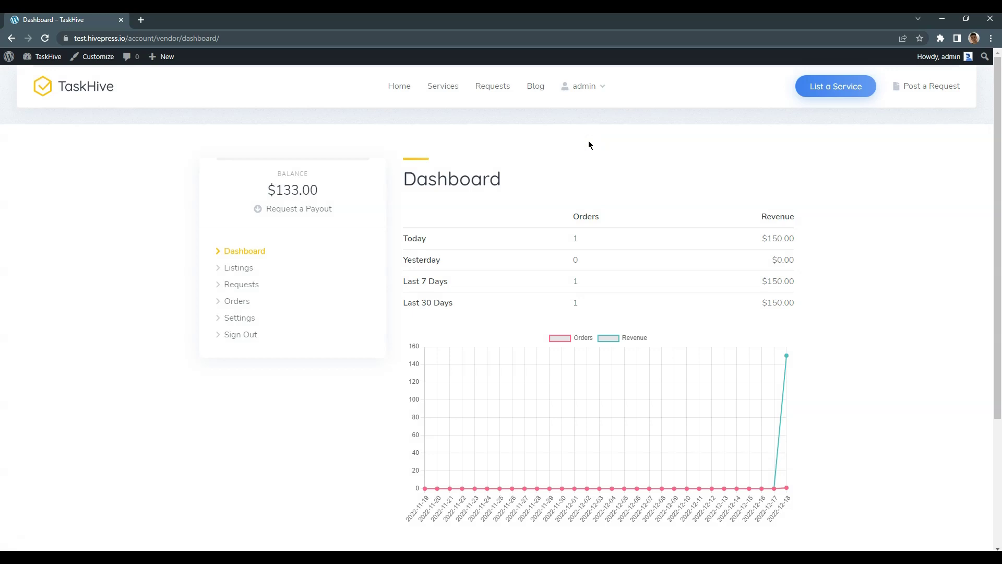
From the admin Dashboard, go to Payouts and edit '#291 — Pending'
click(32, 62)
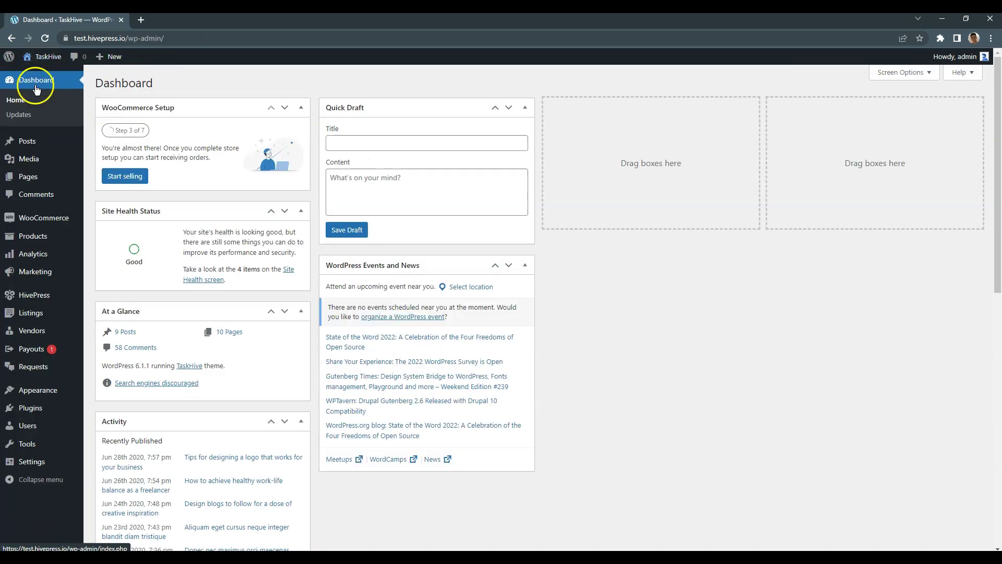
click(42, 357)
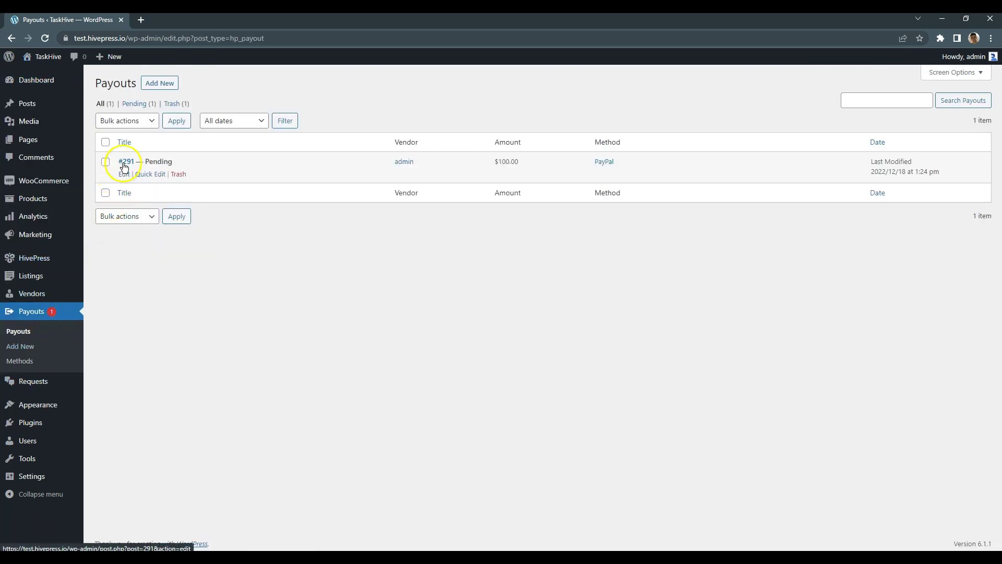
click(124, 164)
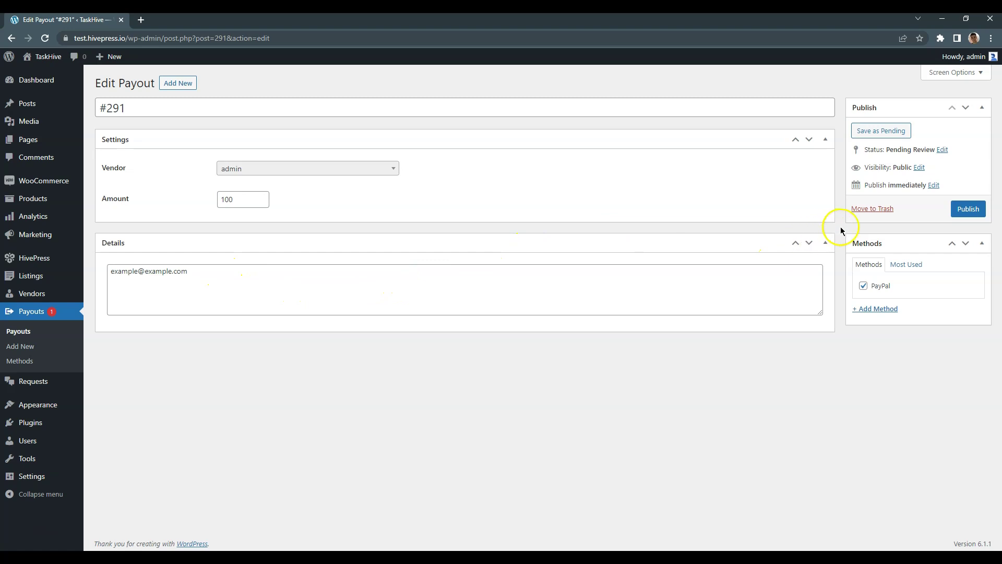
Publish payout #291 for 100 via PayPal
click(963, 209)
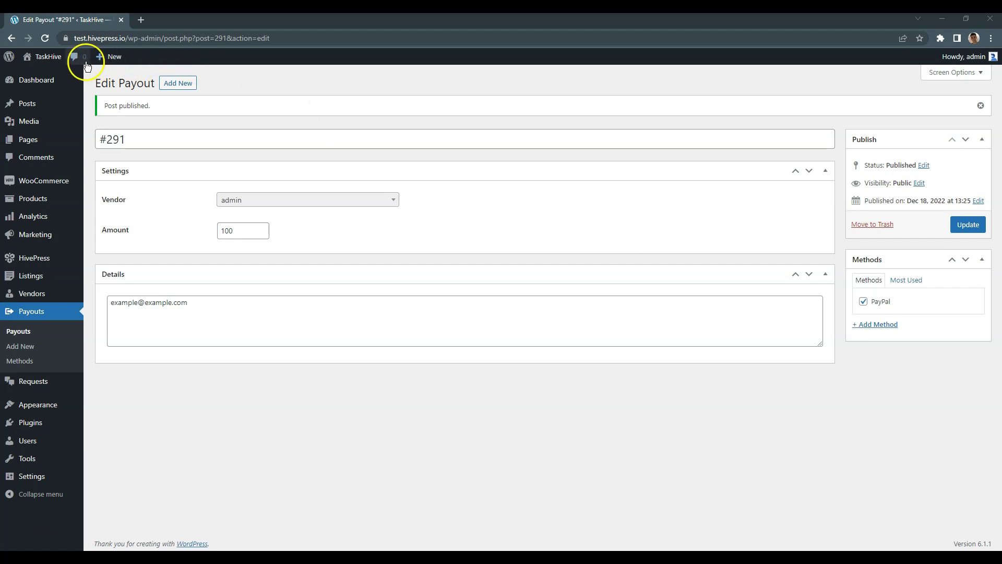
Go from the admin area back to the TaskHive front end and open the vendor Dashboard
click(57, 59)
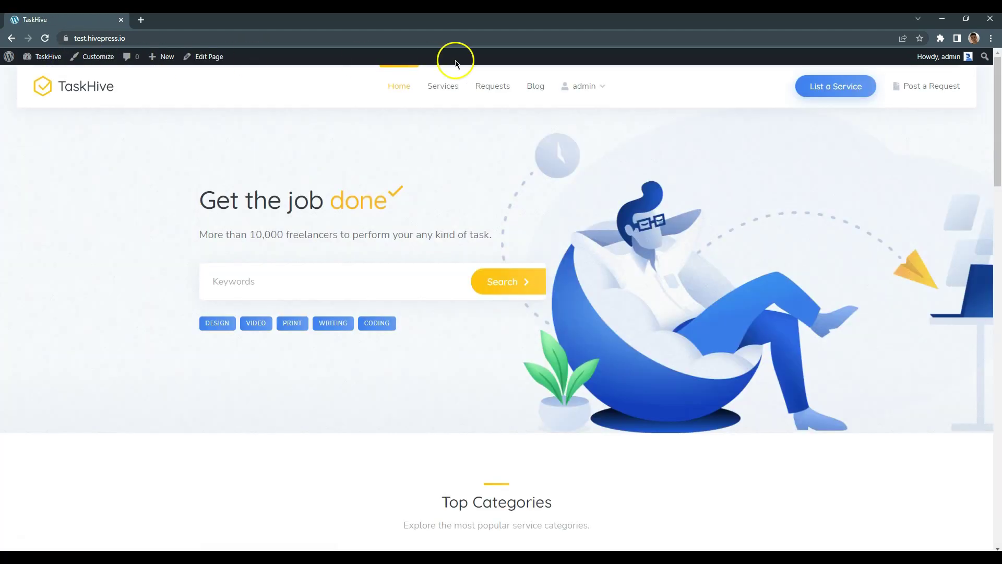
mouse_move(597, 86)
click(600, 130)
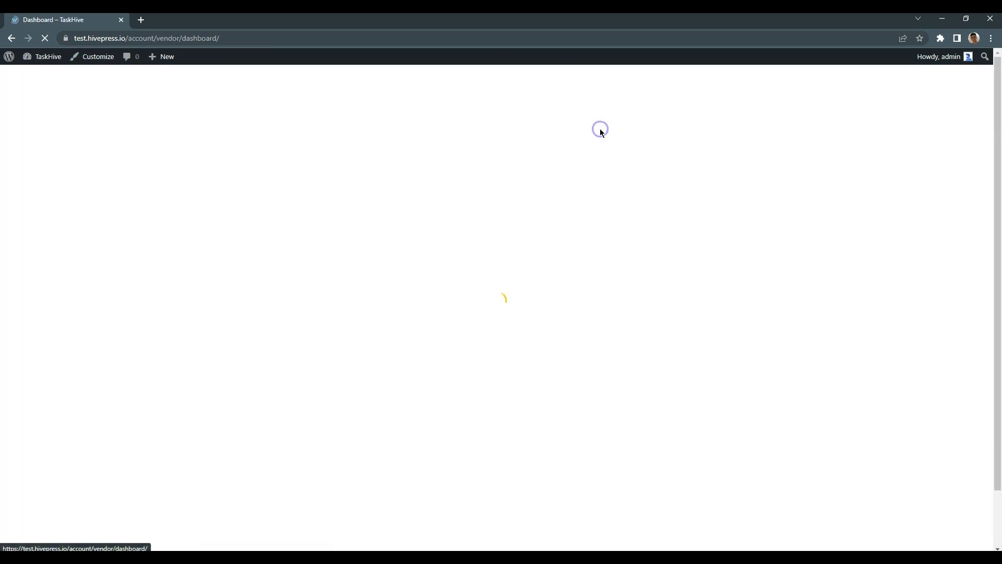